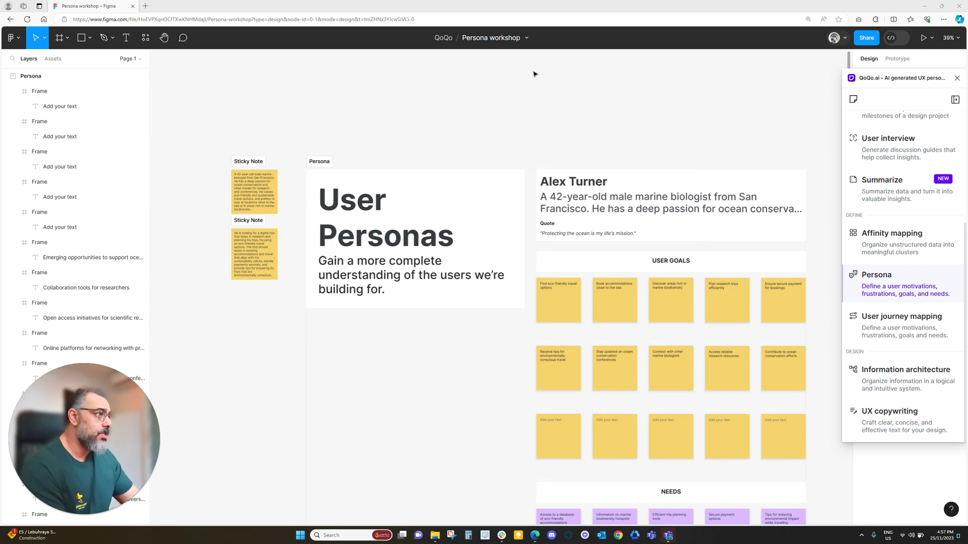
# Move the QoQo panel onto the canvas, expand its User persona form, then collapse it again
pyautogui.moveTo(887, 78); pyautogui.dragTo(303, 101)
pyautogui.click(367, 126)
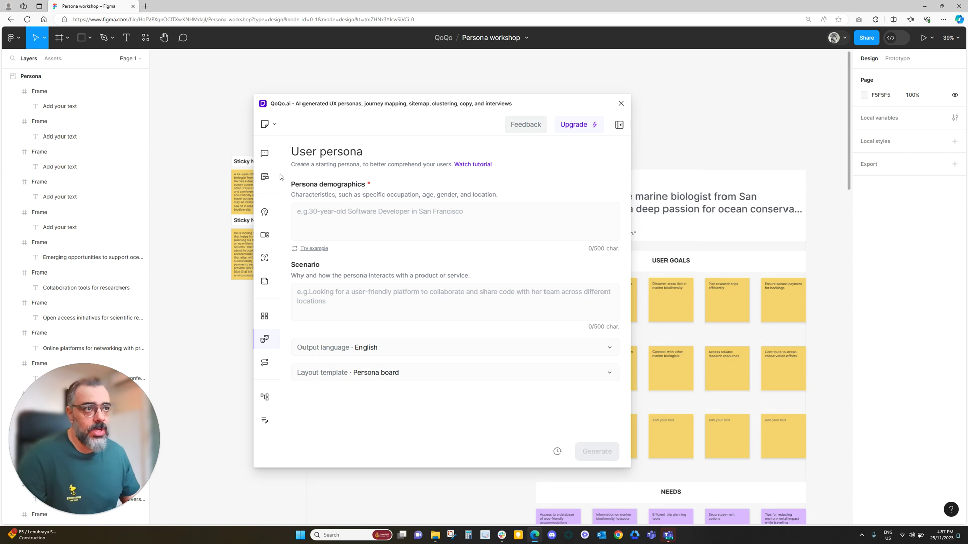
pyautogui.moveTo(280, 161)
pyautogui.scroll(4, 282, 211)
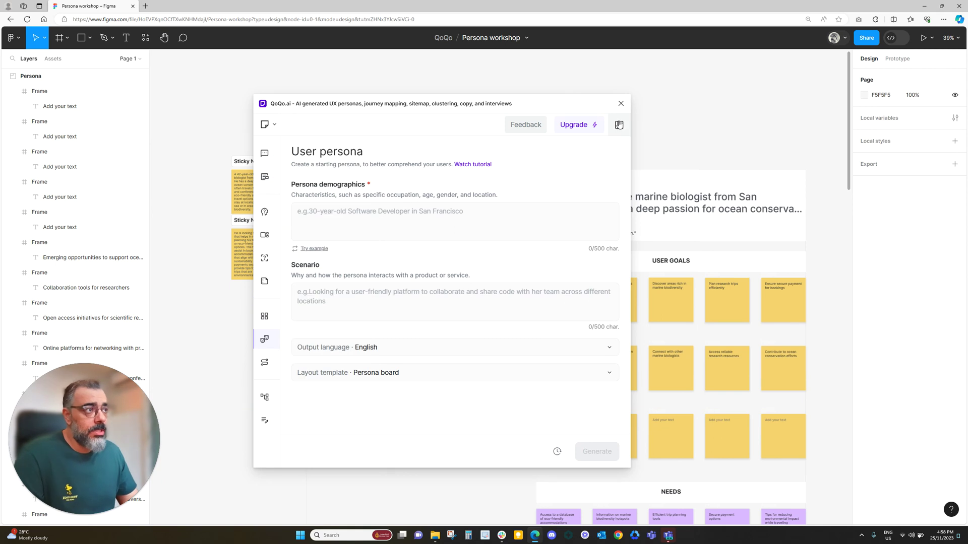
pyautogui.click(619, 124)
# Move QoQo right, zoom onto the marine-biologist sticky notes, and reopen the User persona form beside them
pyautogui.moveTo(355, 104); pyautogui.dragTo(938, 123)
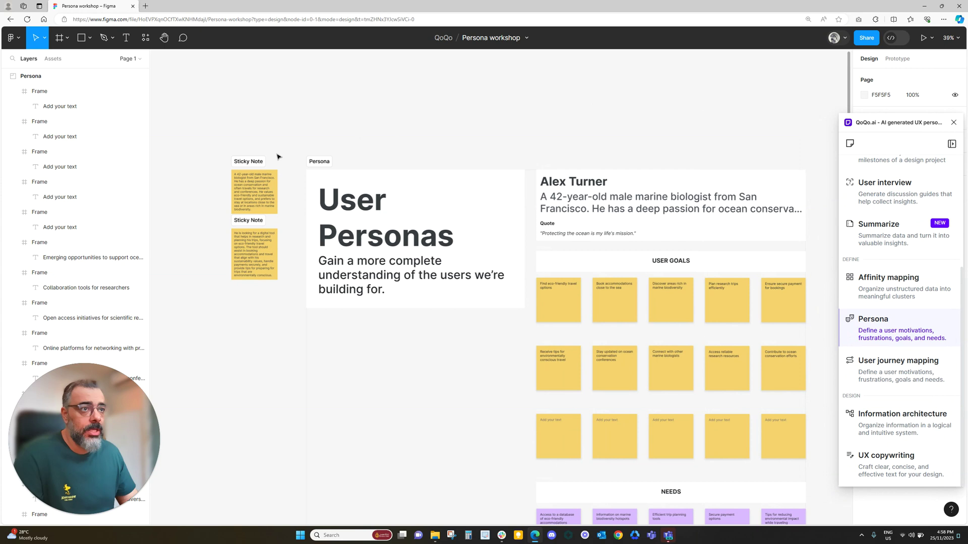
pyautogui.scroll(5, 226, 192)
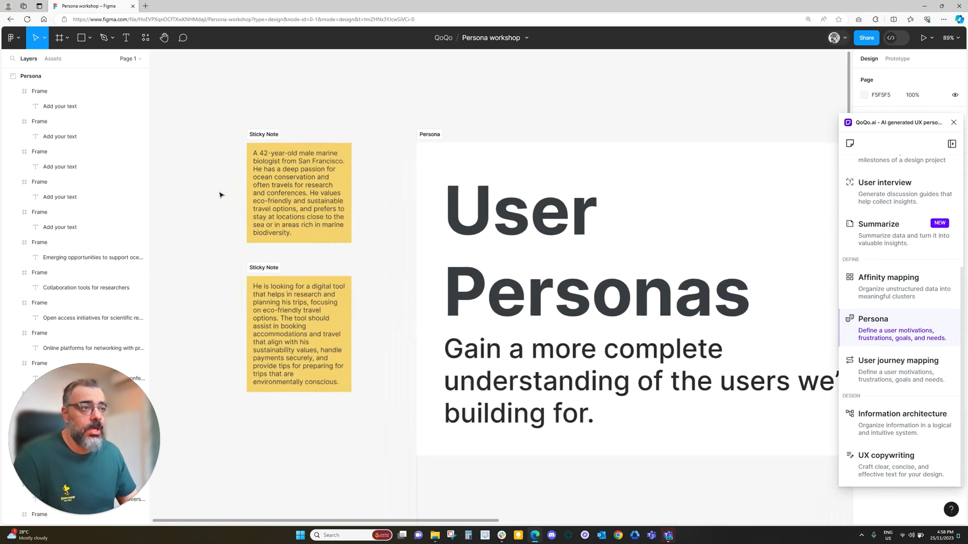
pyautogui.scroll(3, 216, 205)
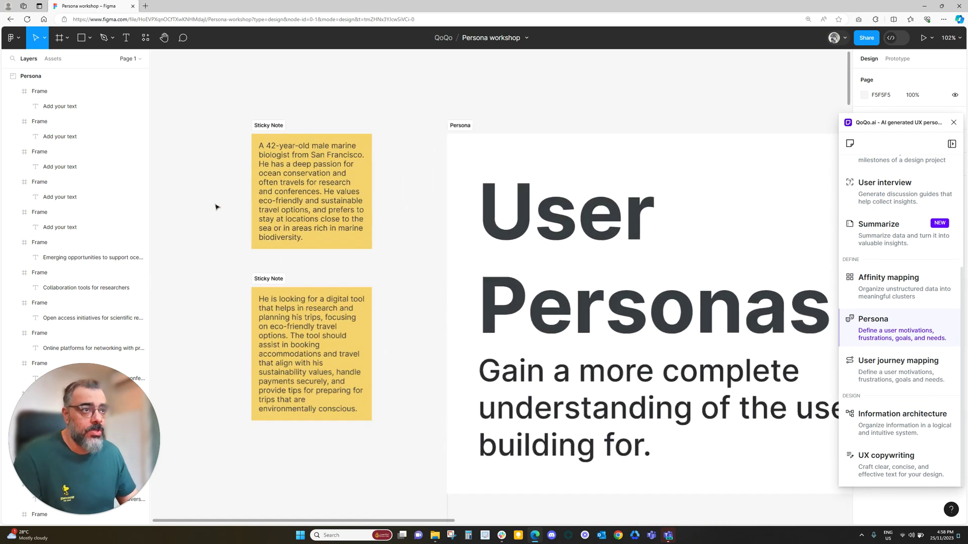
pyautogui.click(951, 143)
pyautogui.moveTo(721, 122); pyautogui.dragTo(568, 81)
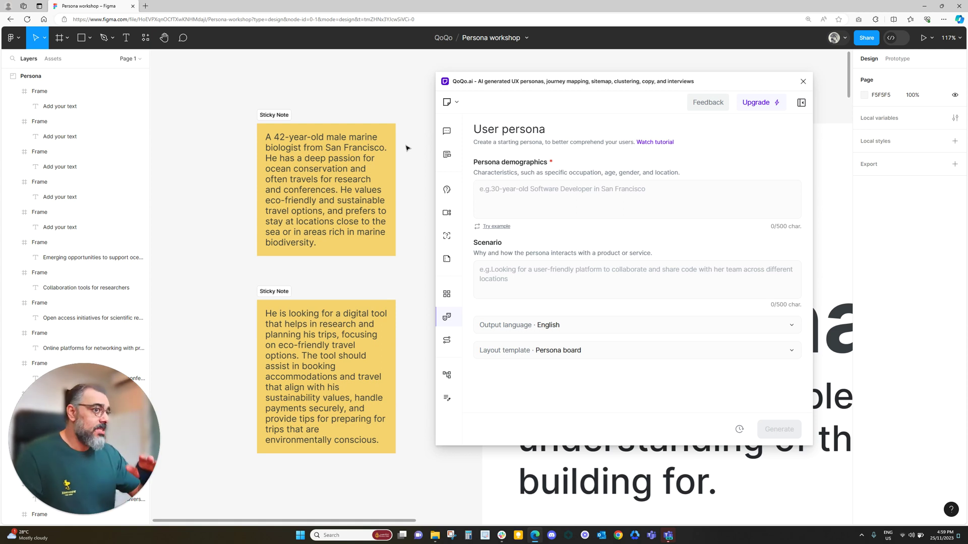
pyautogui.doubleClick(330, 189)
pyautogui.doubleClick(340, 189)
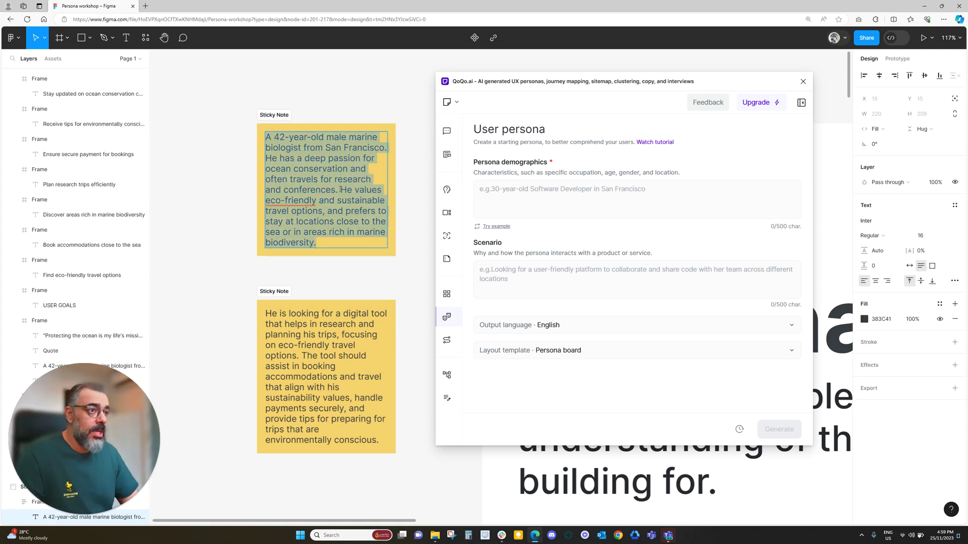
pyautogui.click(341, 190)
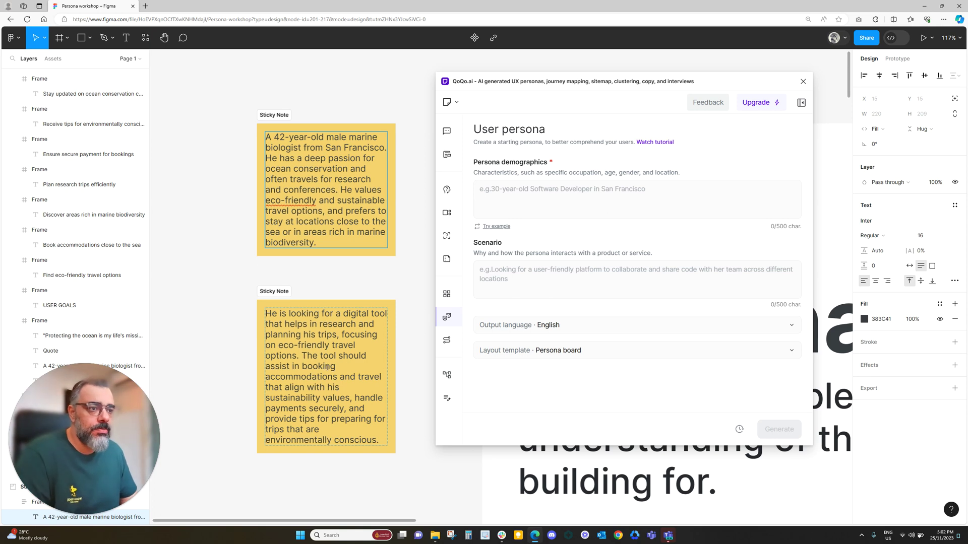
pyautogui.doubleClick(304, 379)
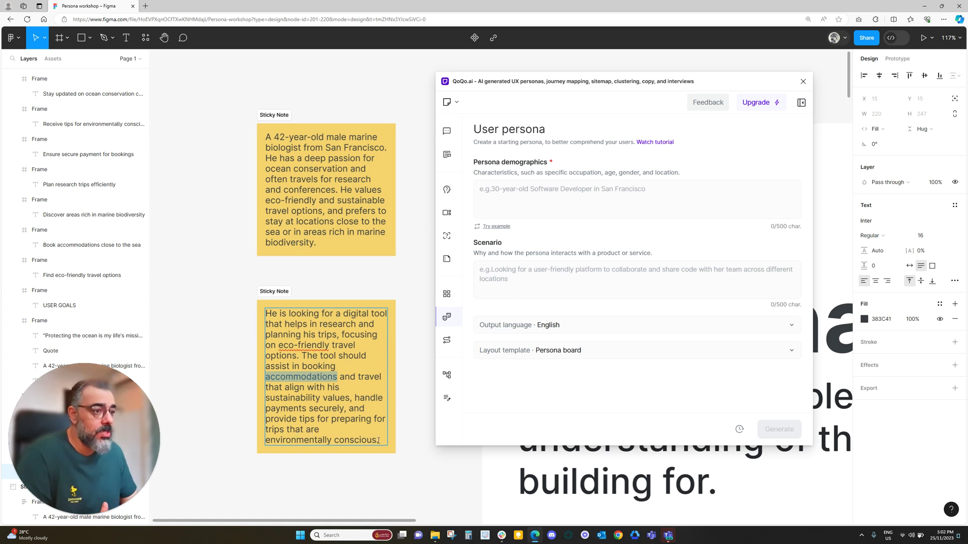
# Paste the first sticky note's marine biologist description into the Persona demographics field
pyautogui.moveTo(380, 441); pyautogui.dragTo(242, 312)
pyautogui.press('Escape')
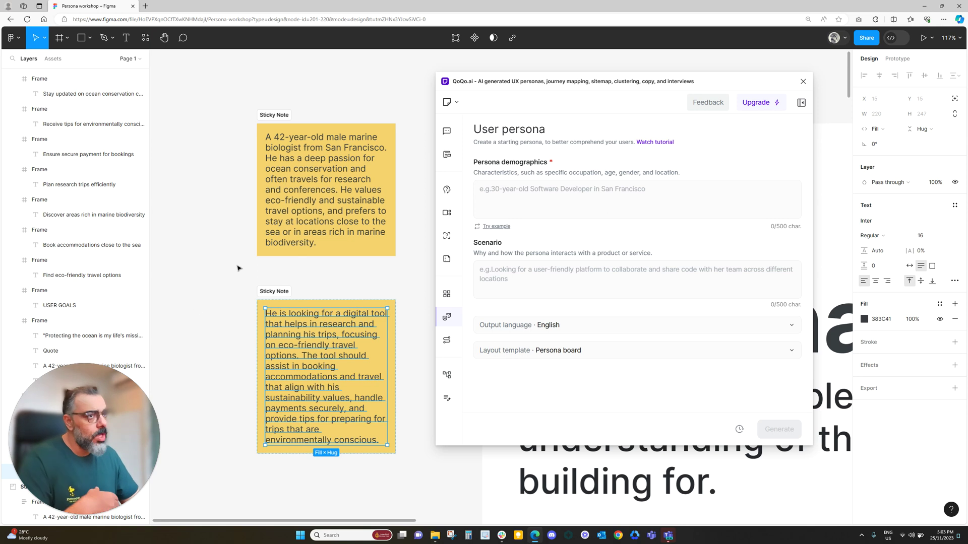
pyautogui.doubleClick(313, 234)
pyautogui.hotkey('ctrl', 'c')
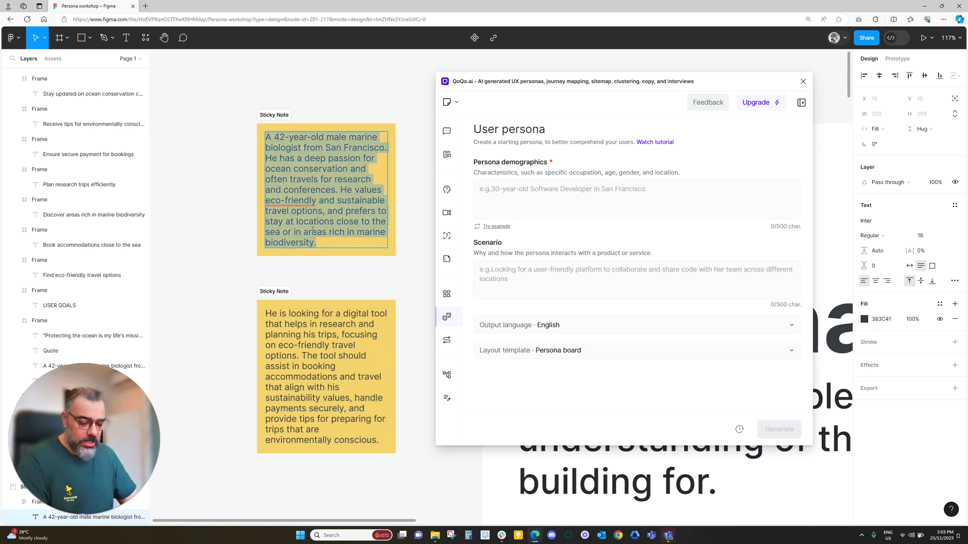
pyautogui.click(561, 195)
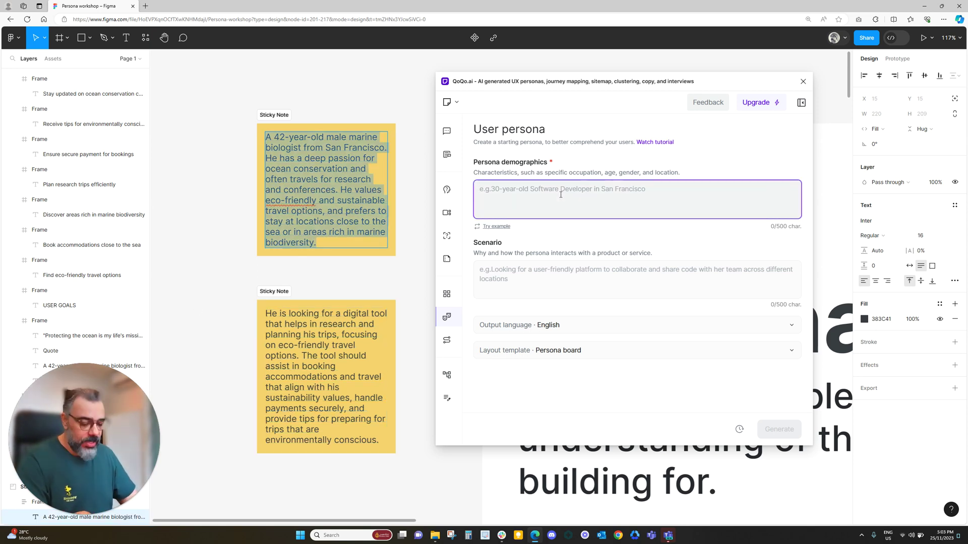
pyautogui.hotkey('ctrl', 'v')
# Paste the second sticky note's travel-tool text into Scenario and generate the persona
pyautogui.click(339, 397)
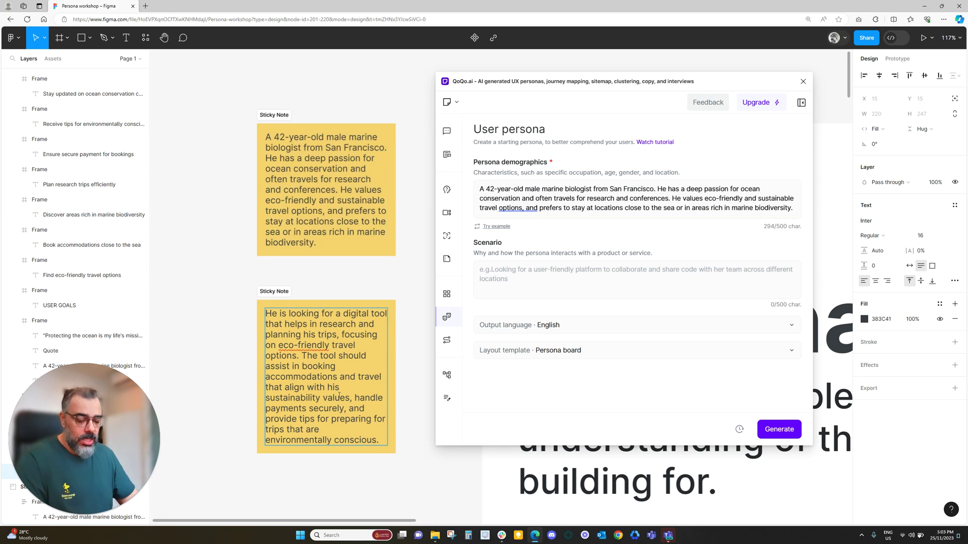
pyautogui.doubleClick(339, 396)
pyautogui.hotkey('ctrl', 'c')
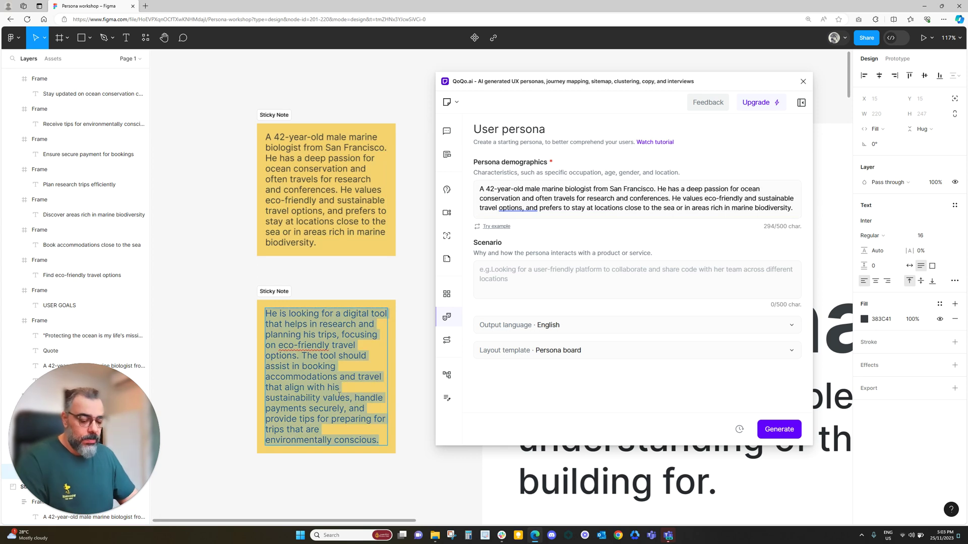
pyautogui.click(562, 280)
pyautogui.hotkey('ctrl', 'v')
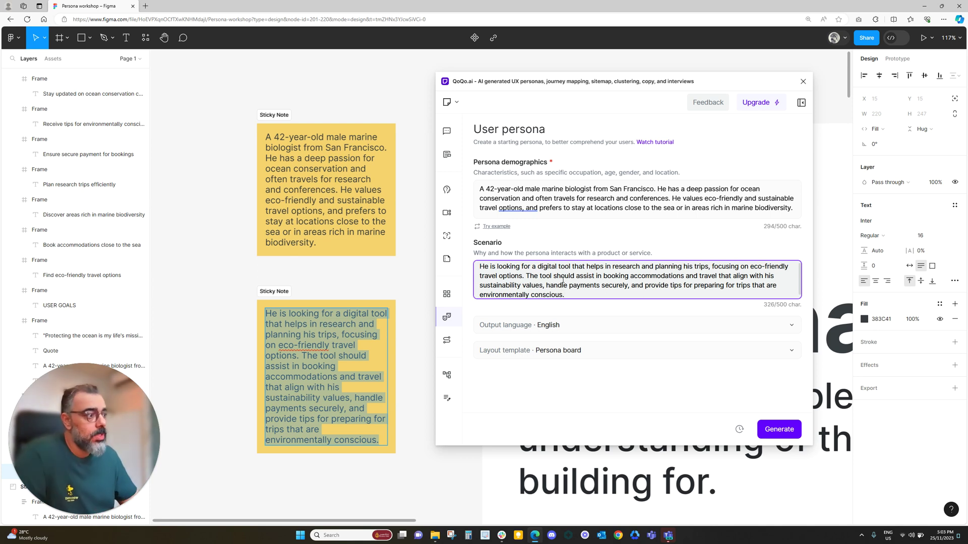
pyautogui.click(779, 429)
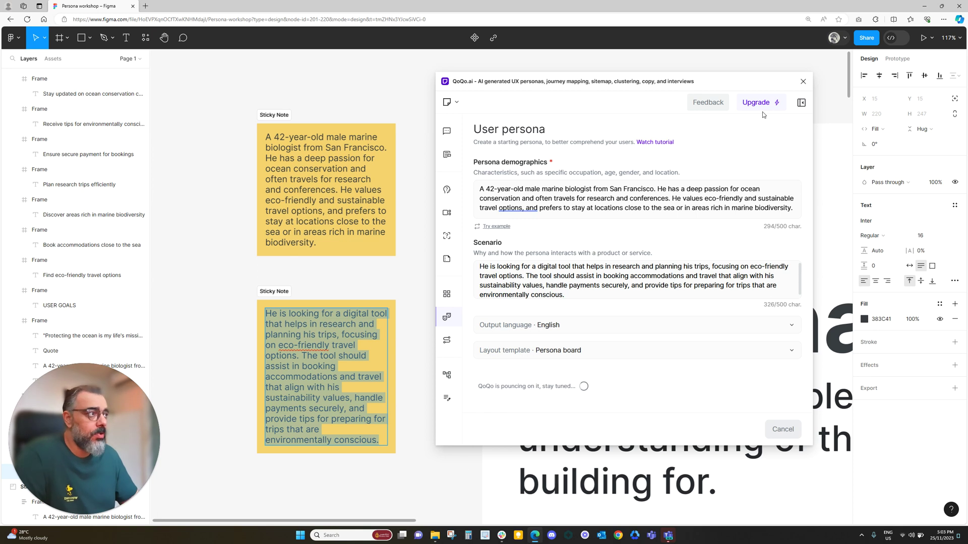
# Collapse QoQo.ai to its compact tool list and park it at the right edge
pyautogui.moveTo(407, 520); pyautogui.dragTo(570, 518)
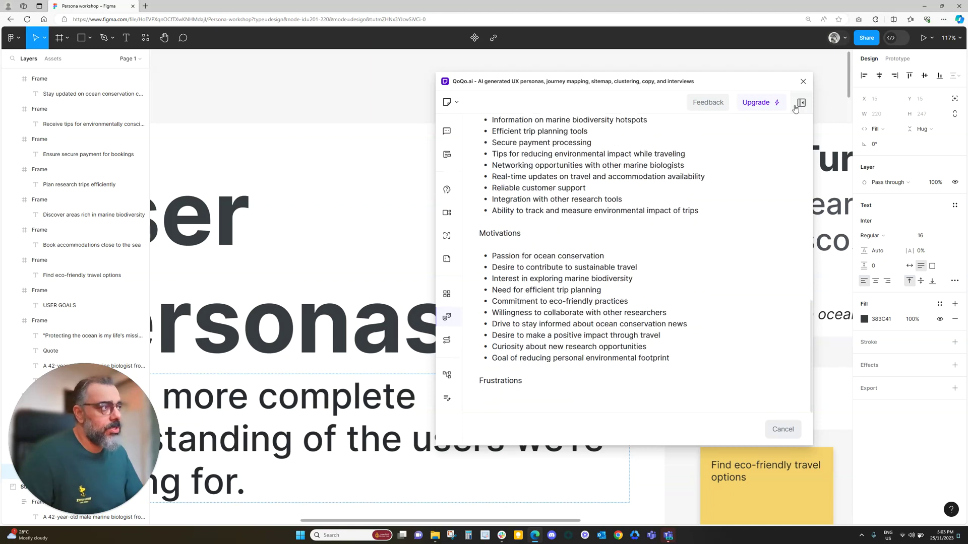
pyautogui.click(800, 104)
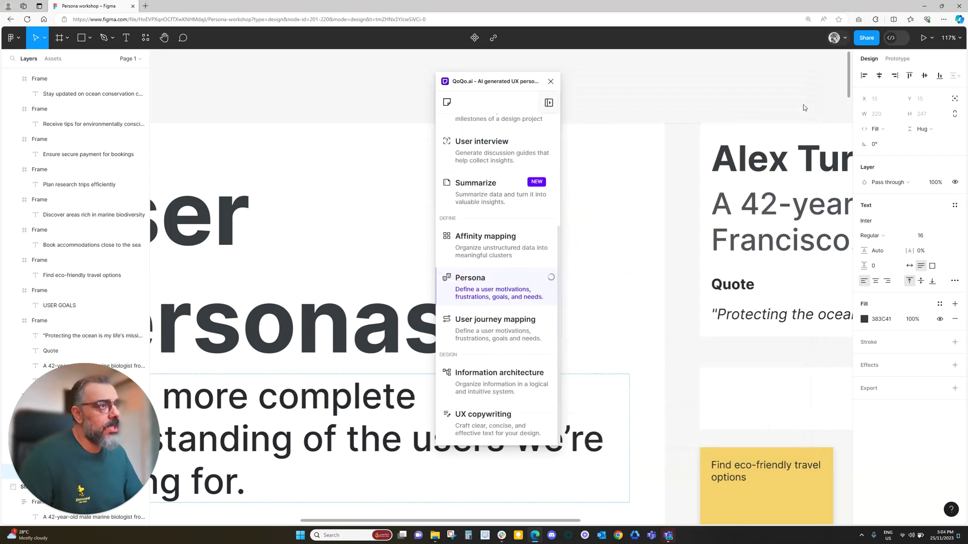
pyautogui.moveTo(518, 83); pyautogui.dragTo(924, 117)
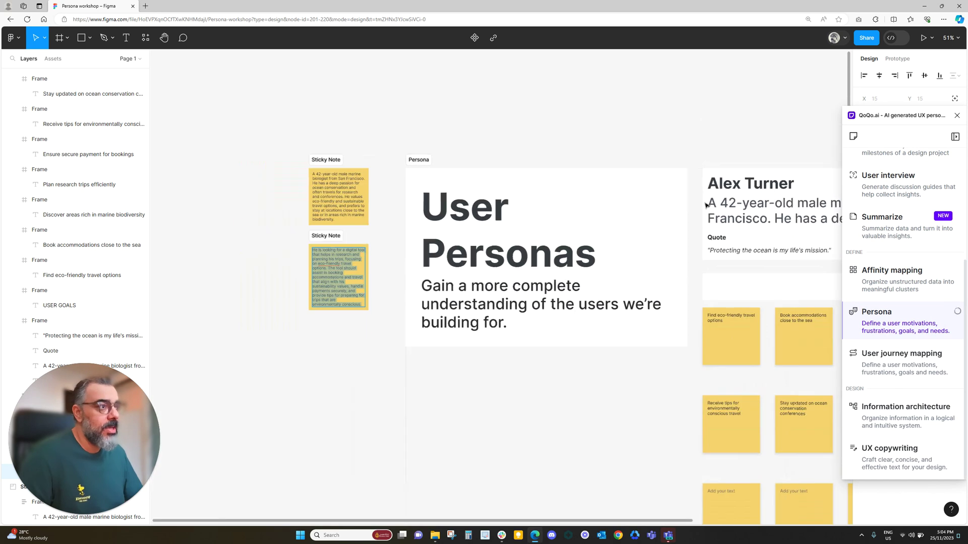
pyautogui.scroll(-5, 704, 202)
pyautogui.scroll(3, 724, 221)
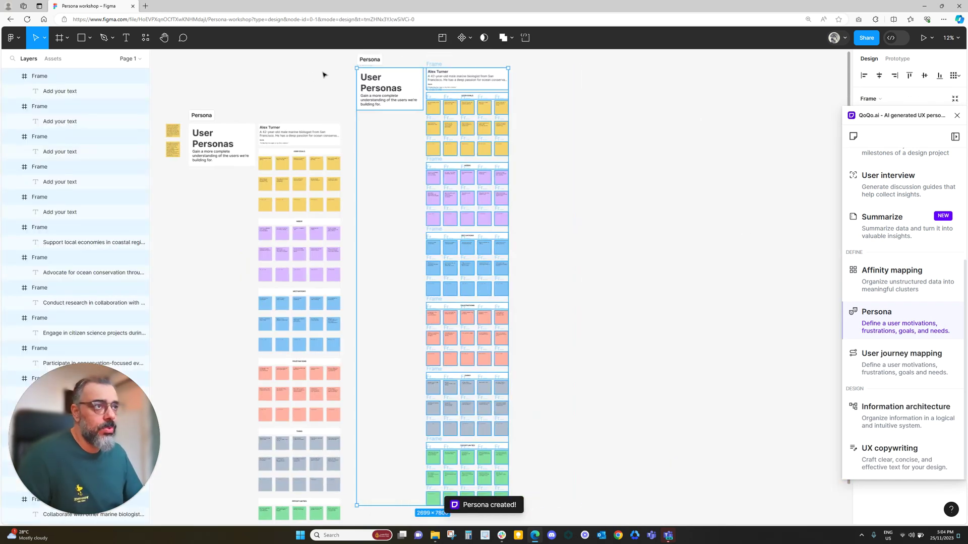
# Drag the generated Alex Turner Persona section beside the original board, aligned along the top
pyautogui.click(330, 75)
pyautogui.moveTo(358, 66); pyautogui.dragTo(363, 121)
pyautogui.scroll(5, 414, 161)
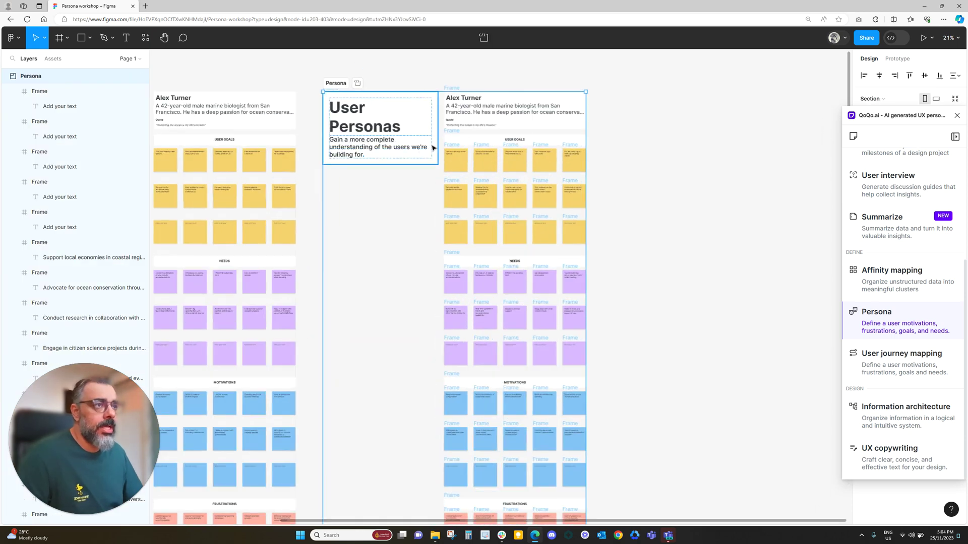
pyautogui.scroll(3, 731, 166)
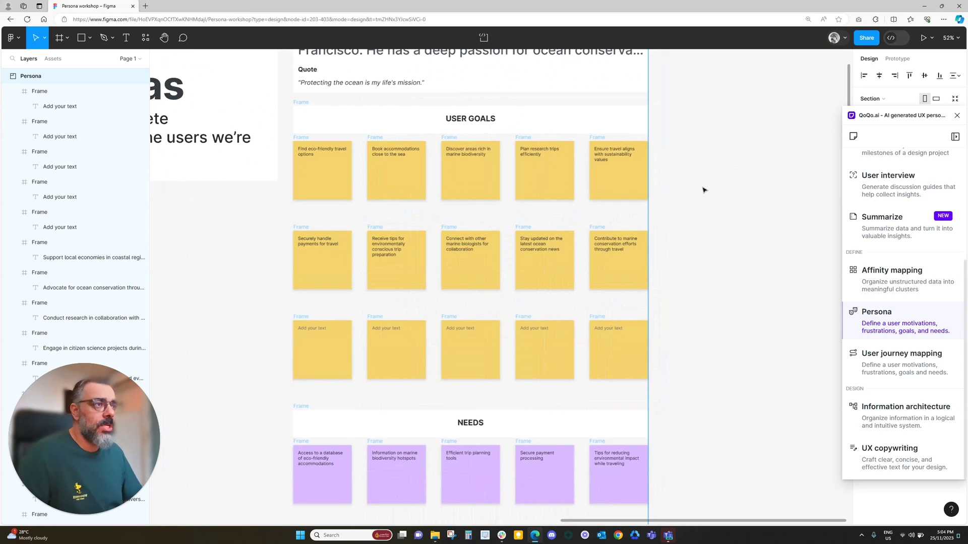
pyautogui.scroll(1, 702, 190)
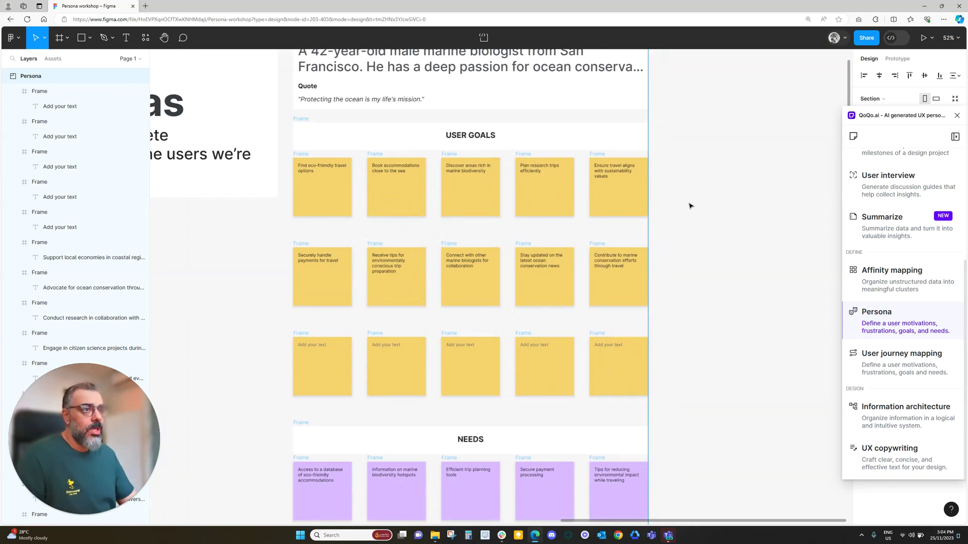
pyautogui.scroll(-3, 685, 209)
pyautogui.scroll(-2, 682, 210)
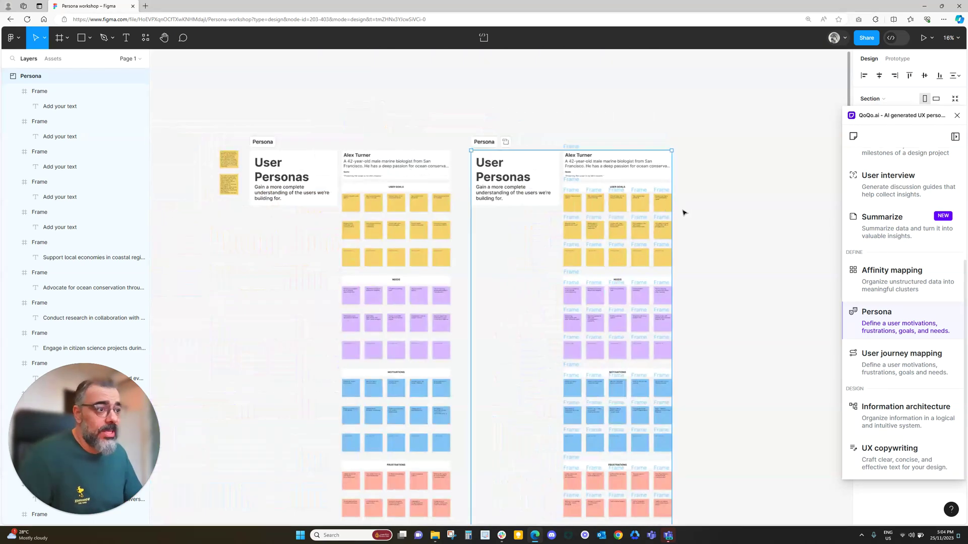
pyautogui.scroll(-5, 423, 343)
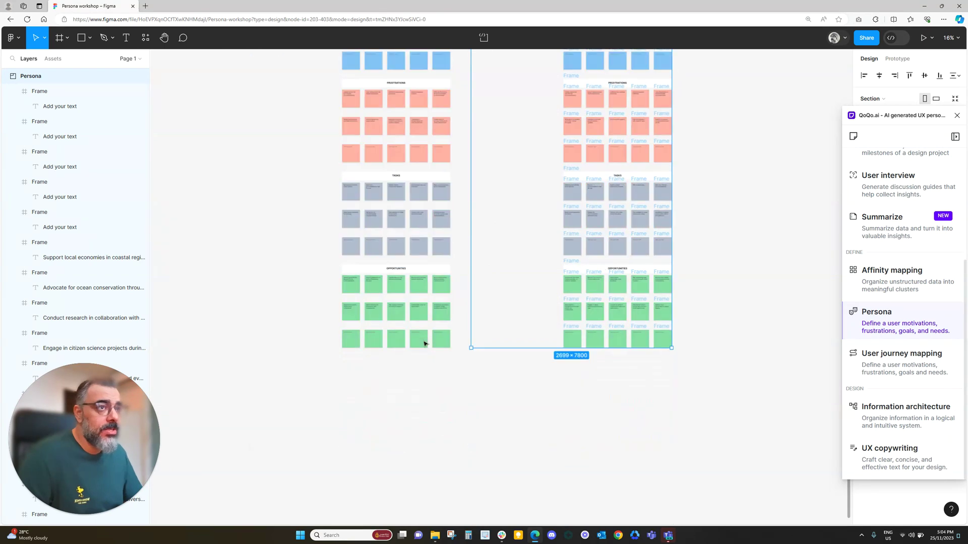
pyautogui.scroll(10, 423, 341)
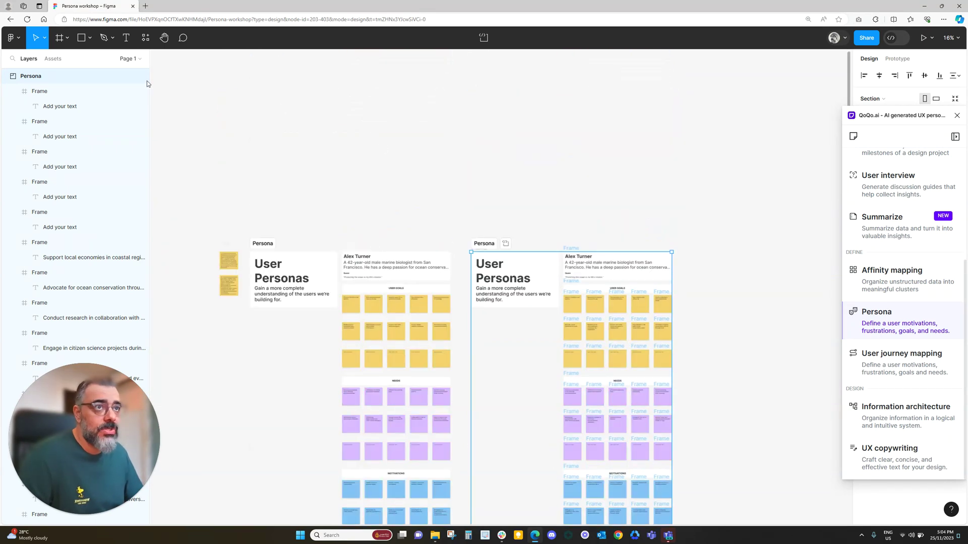
# Create a 100×100 star on the canvas with F5D16B yellow fill
pyautogui.click(90, 40)
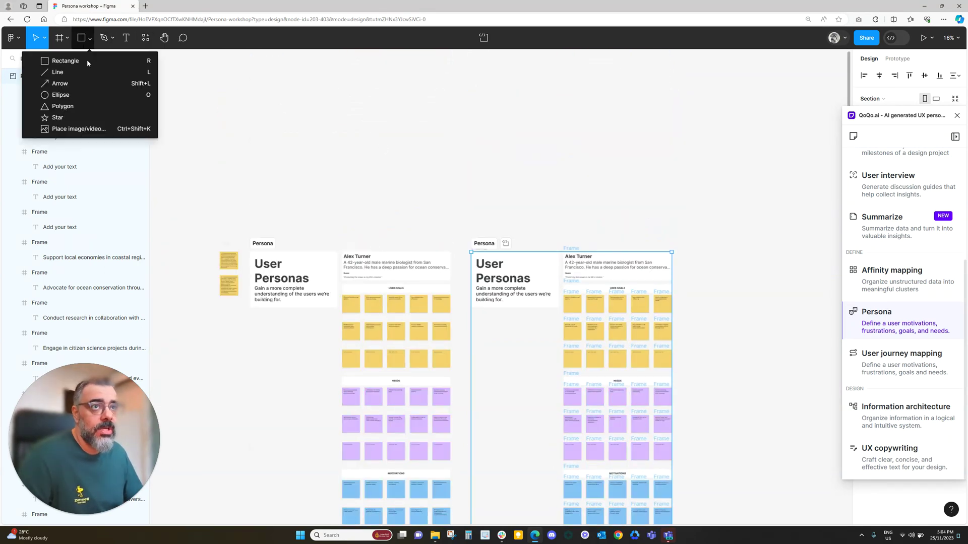
pyautogui.click(88, 118)
pyautogui.click(699, 184)
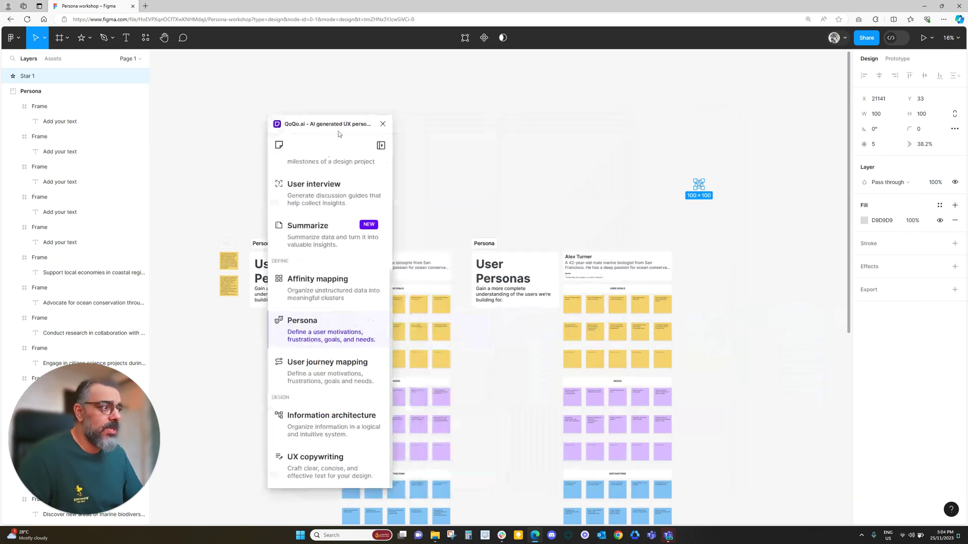
pyautogui.click(865, 221)
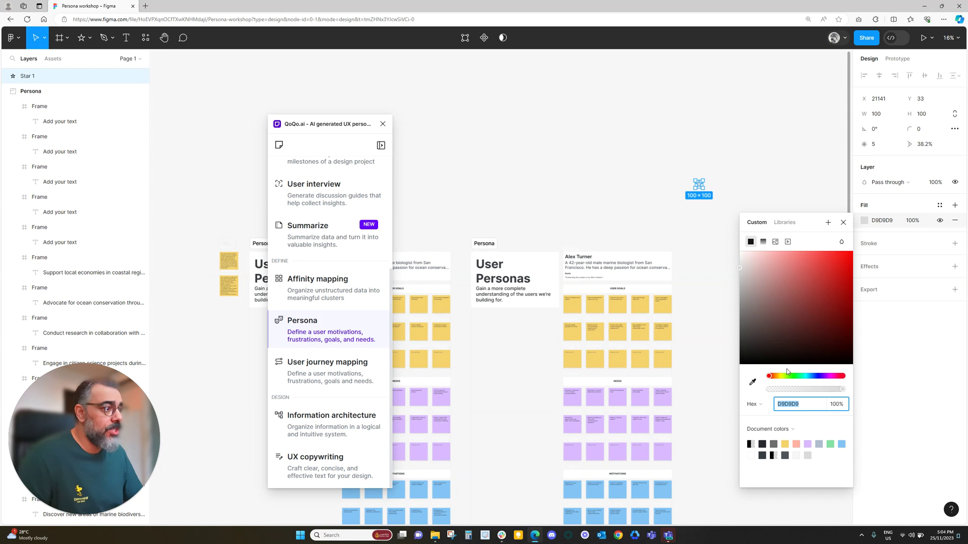
pyautogui.click(786, 443)
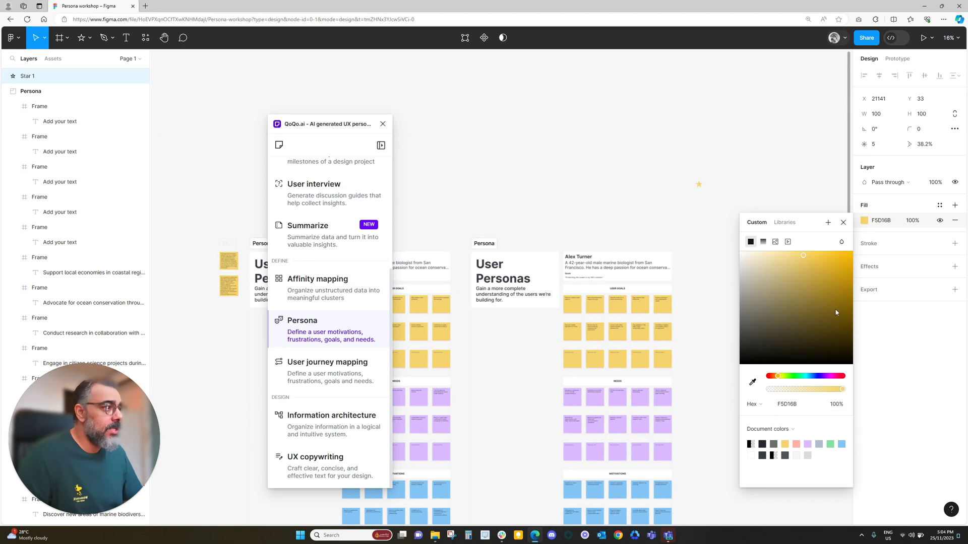
# Give the star a white (ffffff) Outside stroke of weight 3
pyautogui.click(955, 244)
pyautogui.click(865, 258)
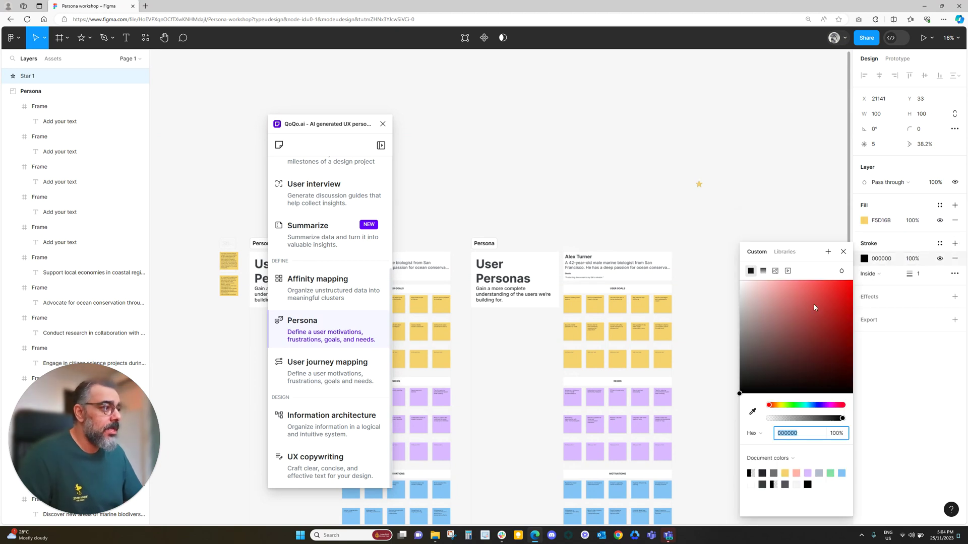
pyautogui.write('ffffff')
pyautogui.press('Return')
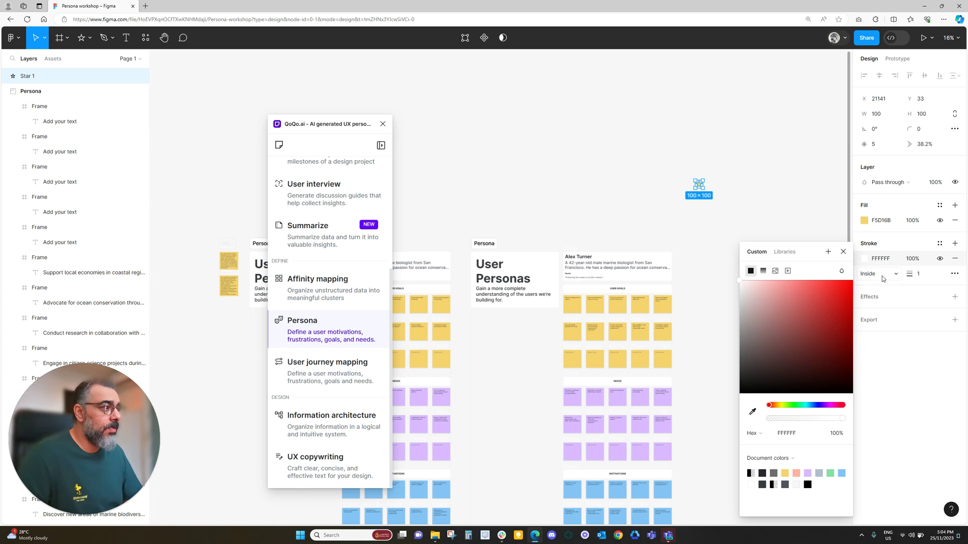
pyautogui.click(893, 275)
pyautogui.click(881, 285)
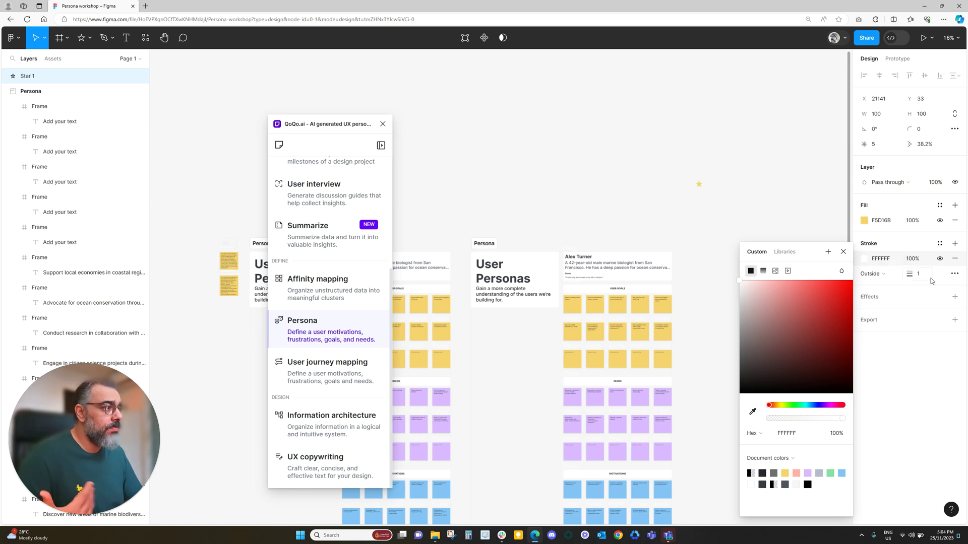
pyautogui.click(921, 277)
pyautogui.write('3')
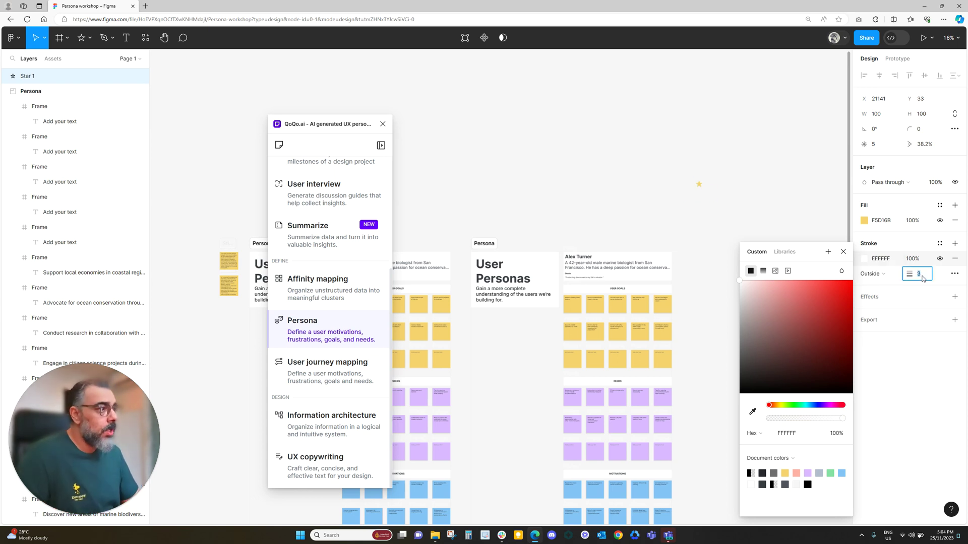
pyautogui.press('Return')
# Set the star's corner radius to 3
pyautogui.click(920, 130)
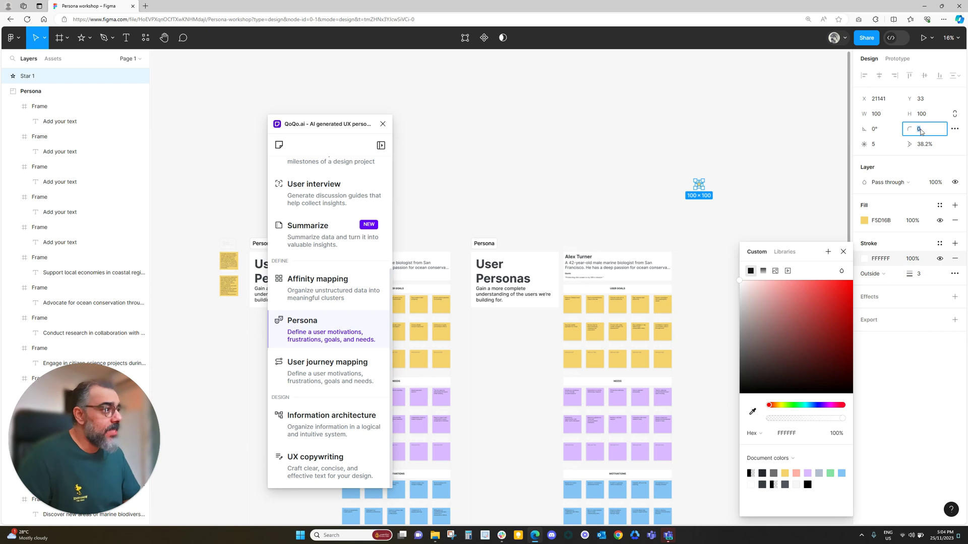
pyautogui.write('2')
pyautogui.press('Up')
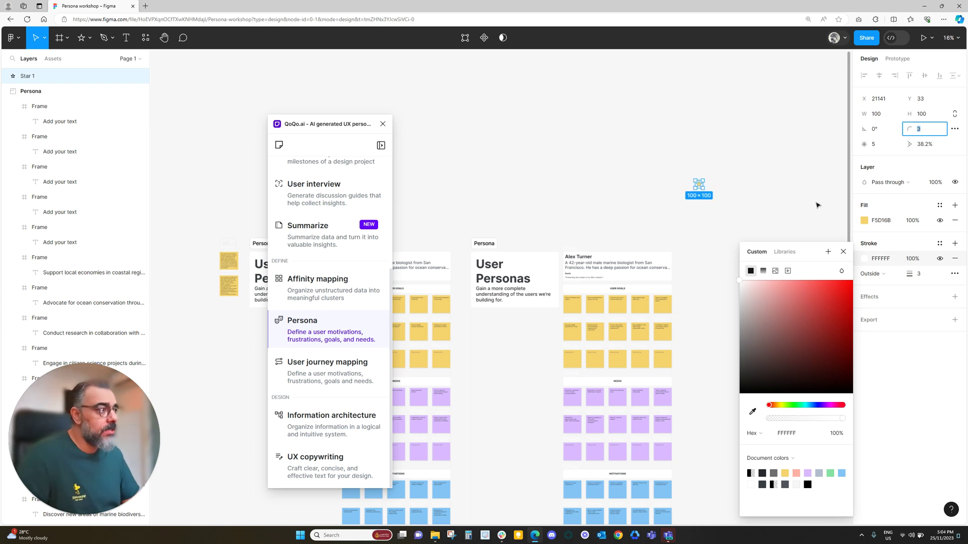
pyautogui.keyDown('ctrl'); pyautogui.scroll(5, 730, 203); pyautogui.keyUp('ctrl')
# Add a drop shadow to the star and move it down beside the USER GOALS sticky notes
pyautogui.moveTo(638, 156); pyautogui.dragTo(641, 250)
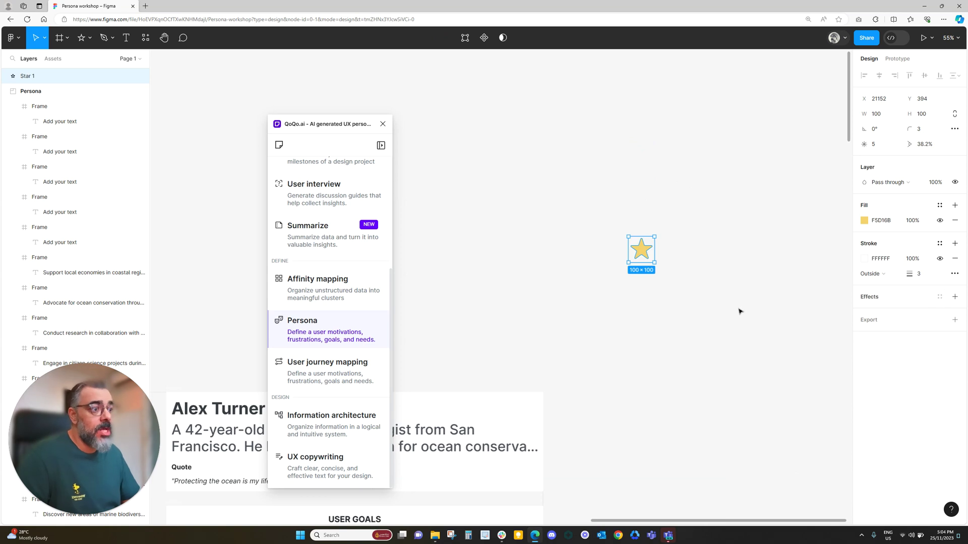
pyautogui.click(954, 297)
pyautogui.scroll(-3, 704, 326)
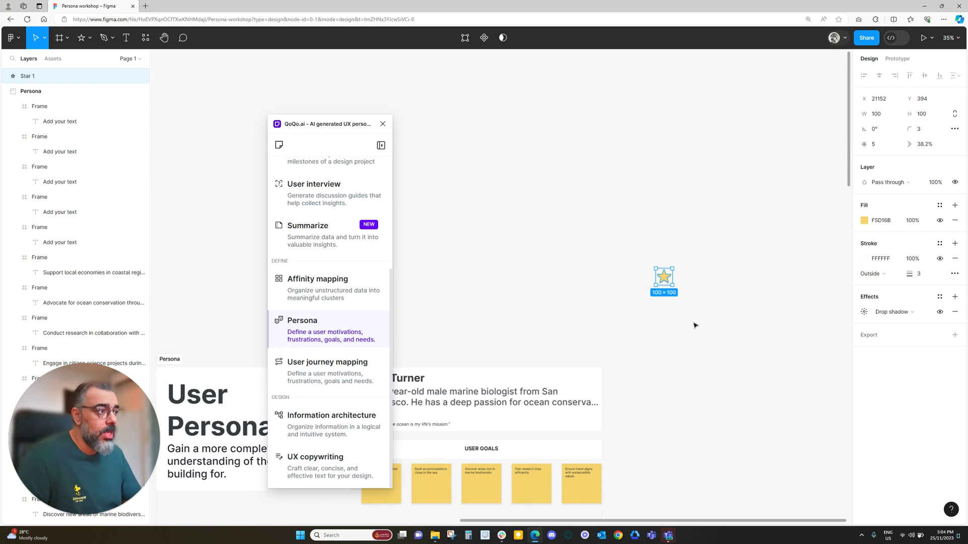
pyautogui.moveTo(672, 289); pyautogui.dragTo(666, 410)
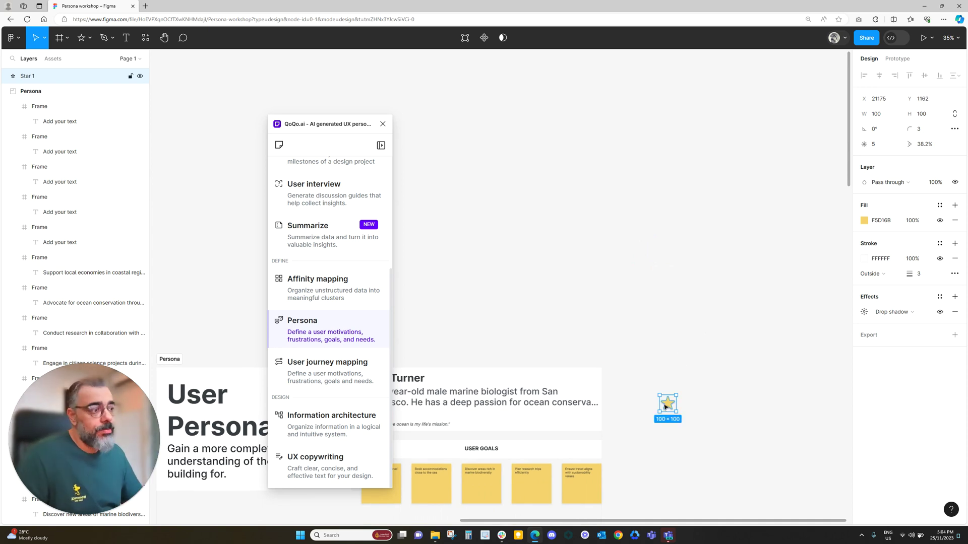
pyautogui.moveTo(338, 140); pyautogui.dragTo(902, 155)
pyautogui.scroll(-5, 726, 233)
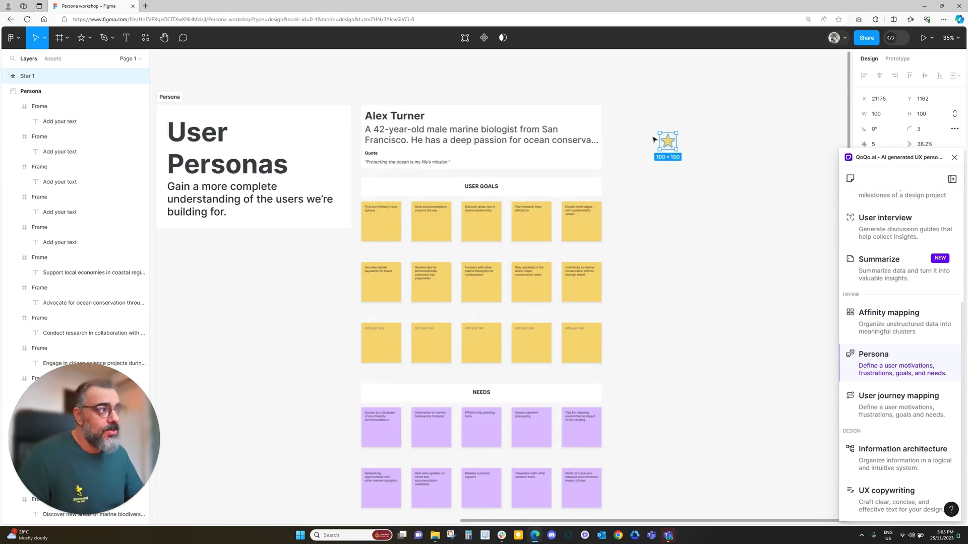
pyautogui.moveTo(668, 141); pyautogui.dragTo(658, 212)
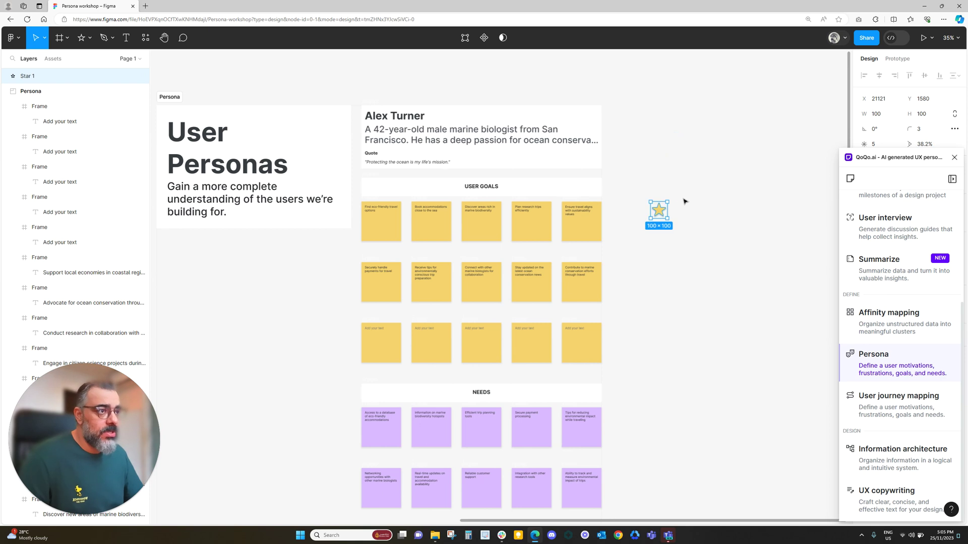
pyautogui.scroll(5, 470, 222)
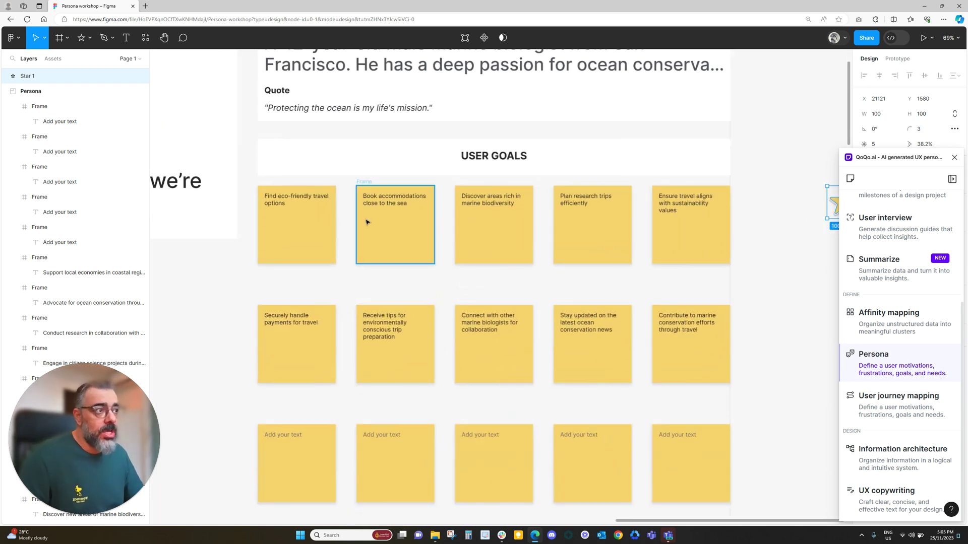
pyautogui.scroll(-3, 367, 222)
pyautogui.scroll(2, 288, 267)
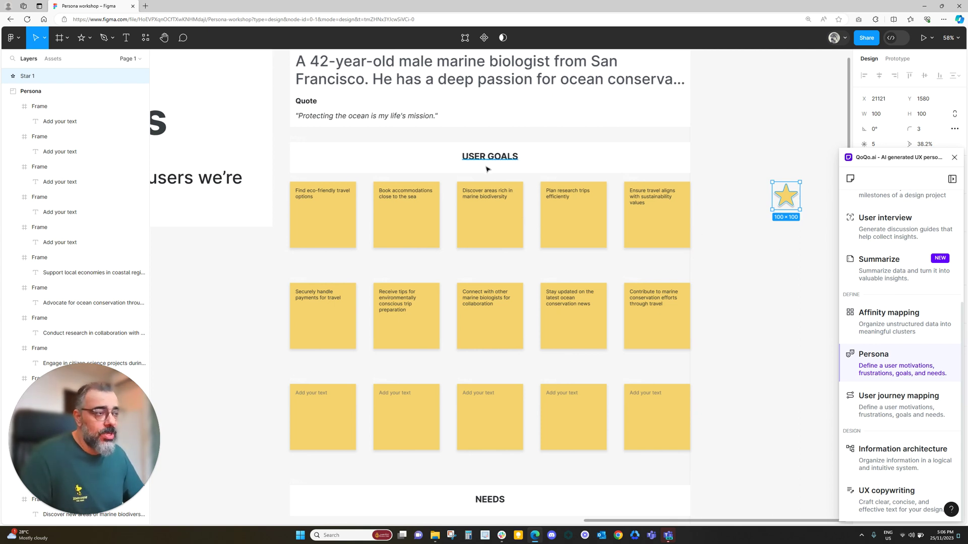
pyautogui.scroll(3, 334, 210)
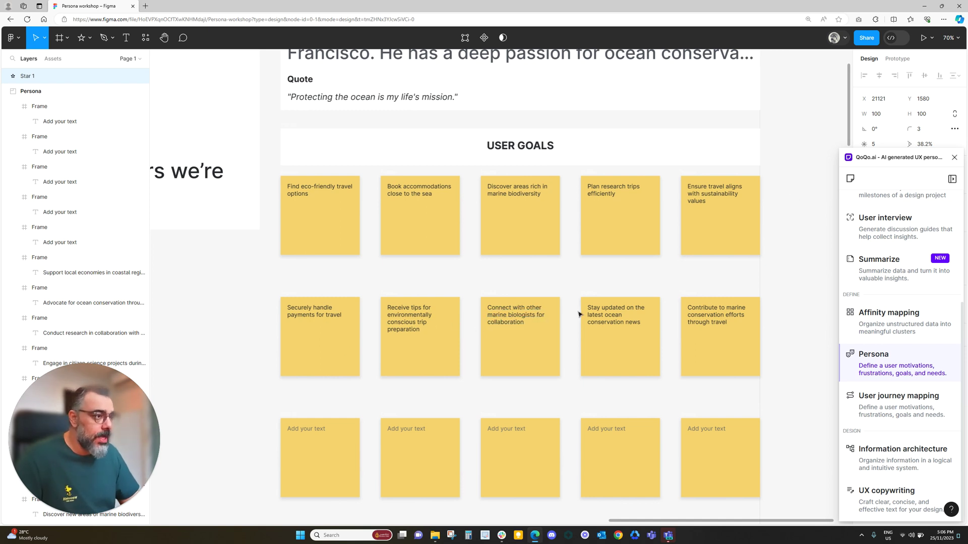
# Drag Star 1 past NEEDS, MOTIVATIONS and FRUSTRATIONS to sit beside the TASKS notes
pyautogui.keyDown('ctrl'); pyautogui.scroll(-5, 670, 313); pyautogui.keyUp('ctrl')
pyautogui.scroll(-4, 800, 318)
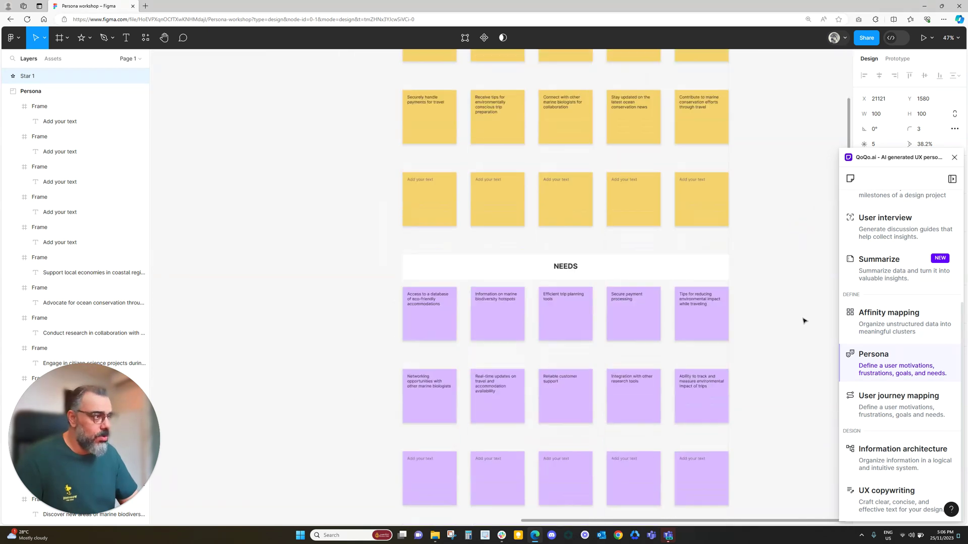
pyautogui.scroll(3, 799, 319)
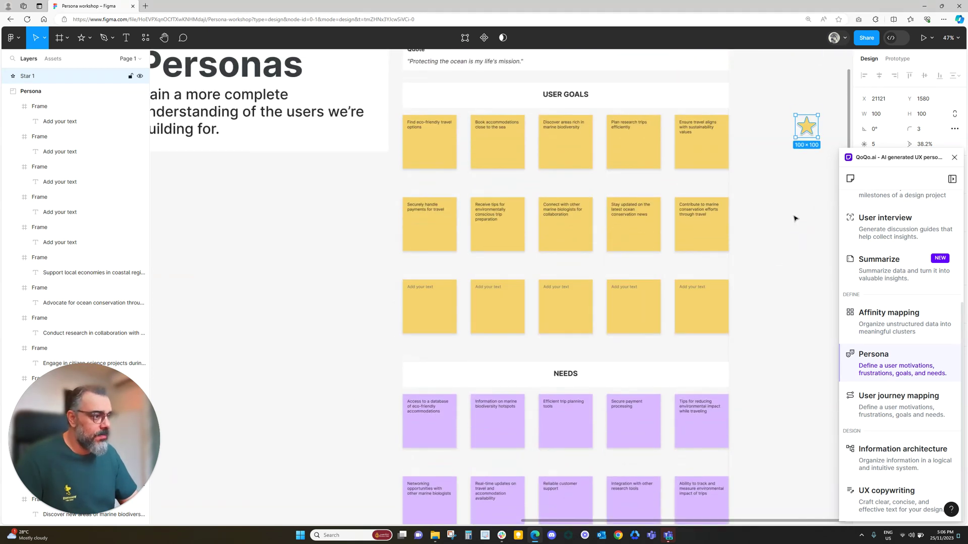
pyautogui.moveTo(806, 126); pyautogui.dragTo(787, 366)
pyautogui.scroll(-3, 779, 359)
pyautogui.scroll(1, 764, 386)
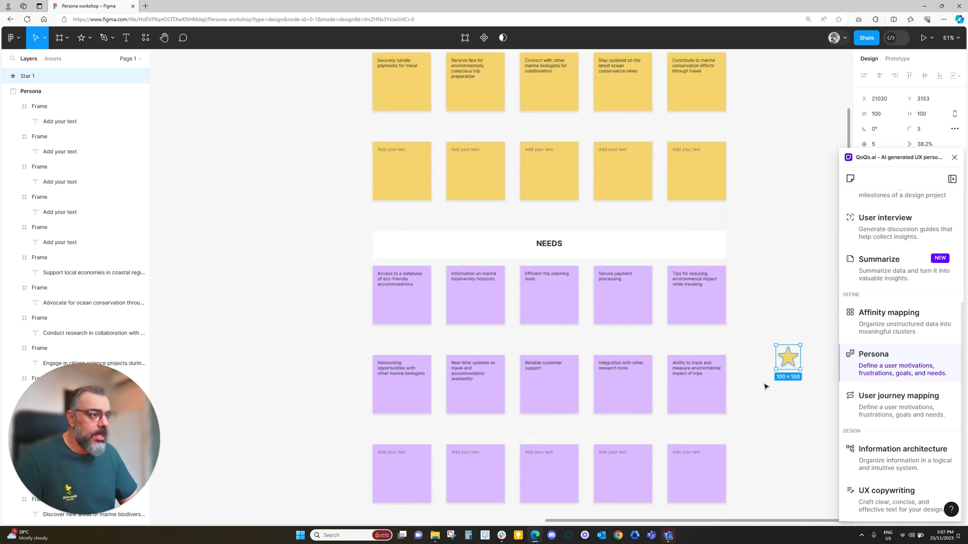
pyautogui.scroll(-4, 765, 386)
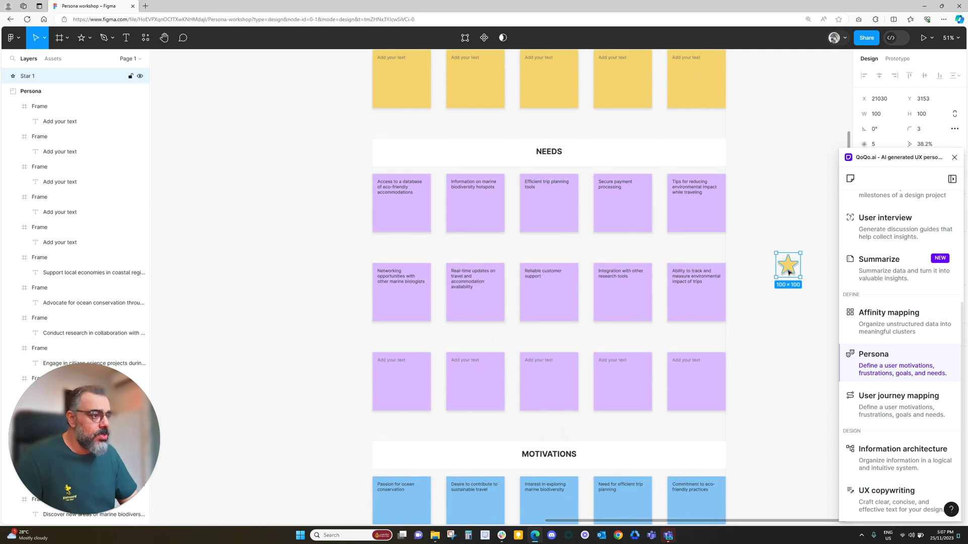
pyautogui.moveTo(787, 271); pyautogui.dragTo(782, 341)
pyautogui.scroll(-20, 782, 340)
pyautogui.scroll(-13, 782, 340)
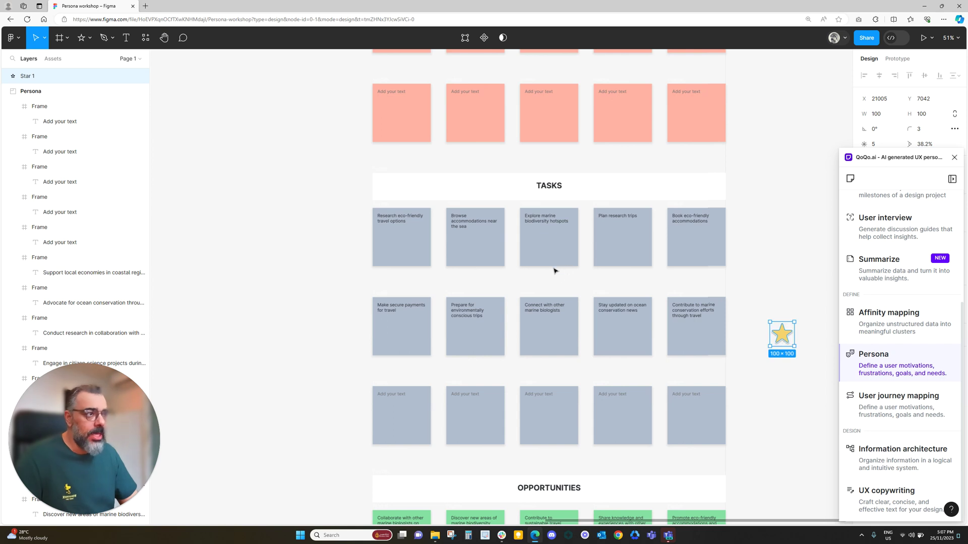
pyautogui.scroll(5, 555, 270)
pyautogui.scroll(-8, 562, 281)
pyautogui.scroll(3, 576, 297)
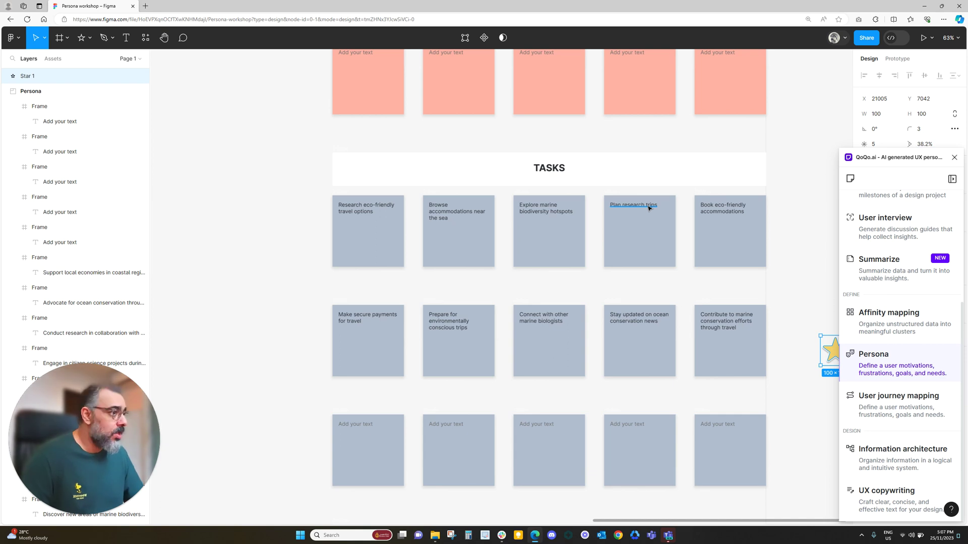
pyautogui.click(815, 214)
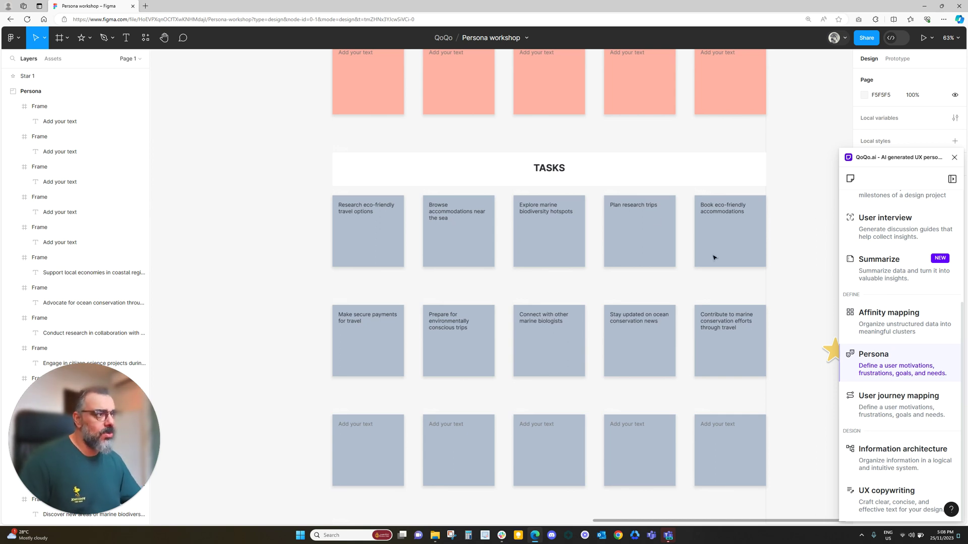
pyautogui.moveTo(832, 351); pyautogui.dragTo(674, 202)
# Deselect the star copy and move the spare star down beside the second row of Tasks notes
pyautogui.click(809, 178)
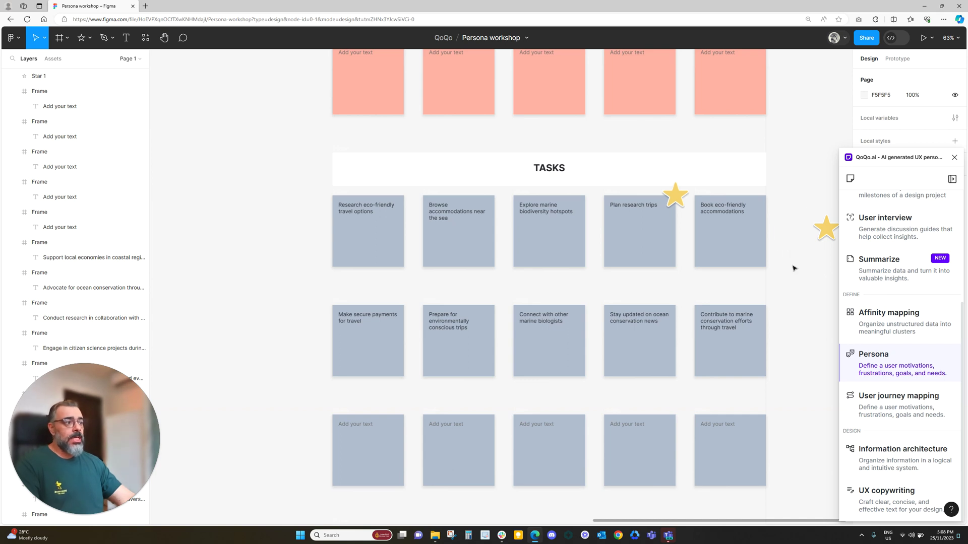
pyautogui.moveTo(824, 230); pyautogui.dragTo(816, 311)
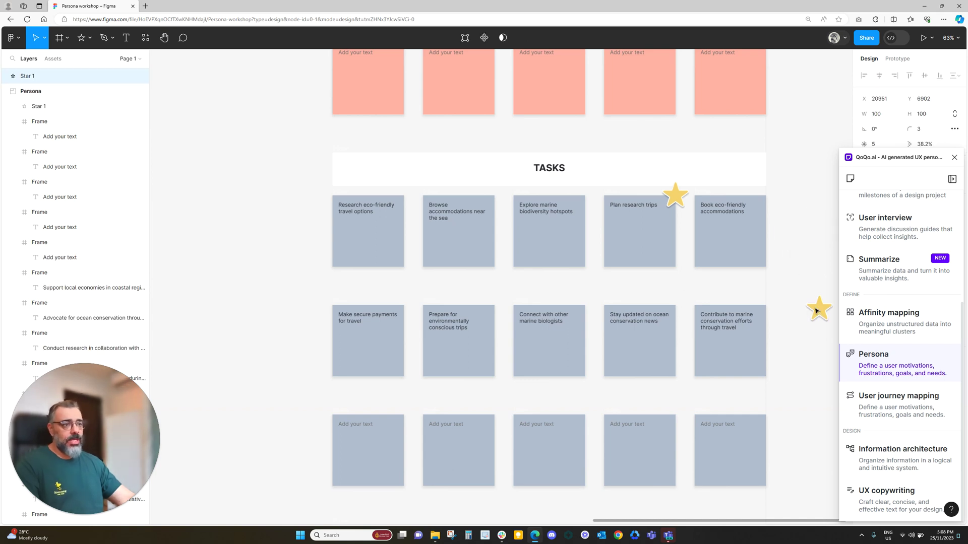
# Nudge the spare star slightly up and open QoQo's User journey mapping generator
pyautogui.scroll(-6, 817, 311)
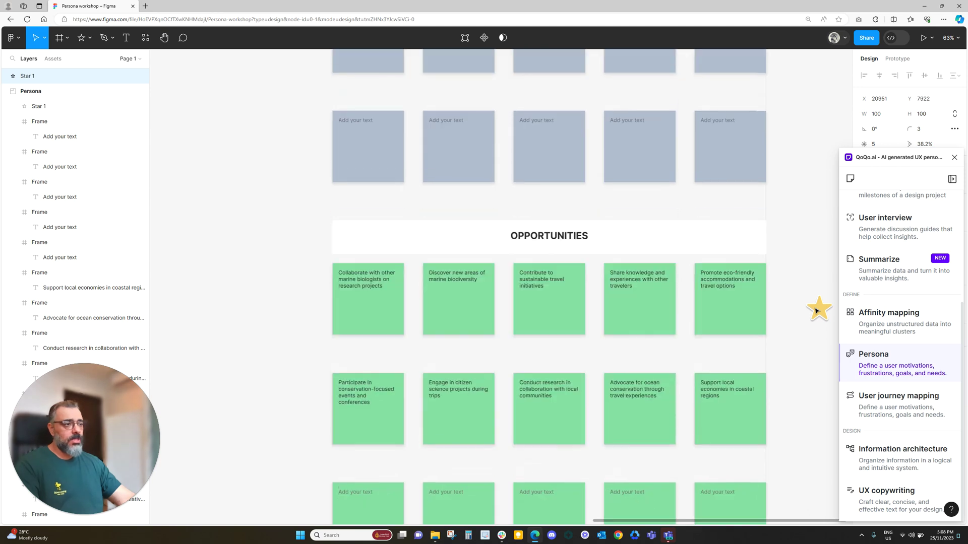
pyautogui.scroll(-2, 817, 311)
pyautogui.moveTo(817, 311); pyautogui.dragTo(813, 291)
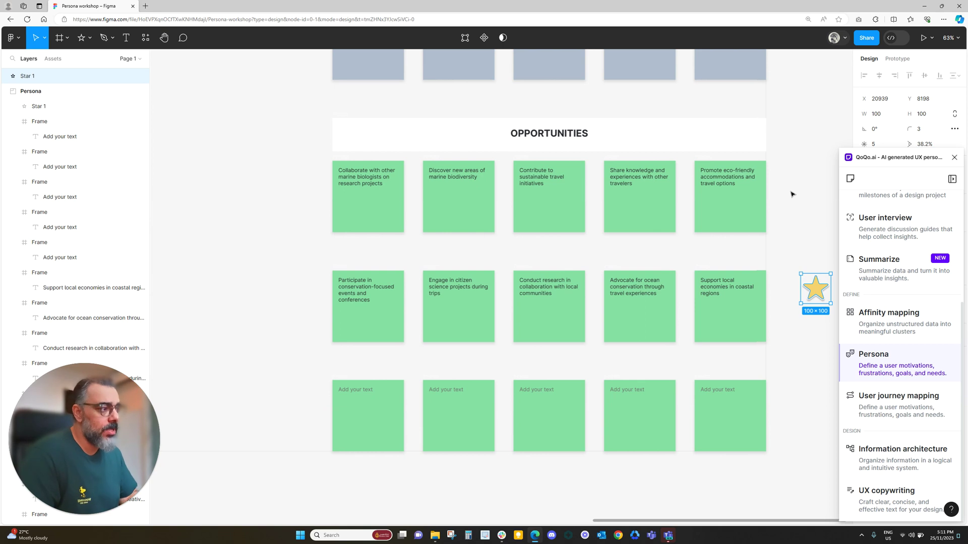
pyautogui.click(875, 403)
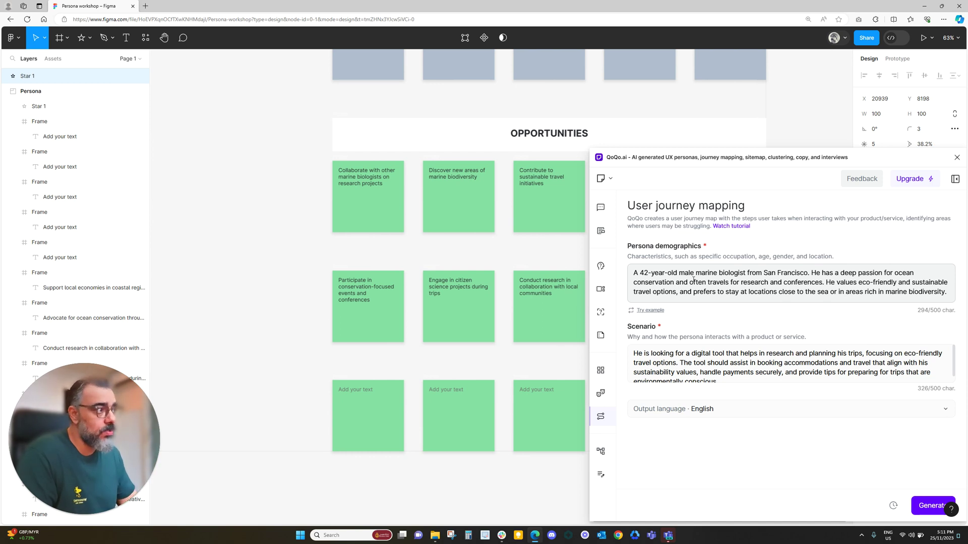
# Open QoQo's feedback form, select its empty text box, and drag the plugin window left over the board
pyautogui.click(860, 179)
pyautogui.click(746, 262)
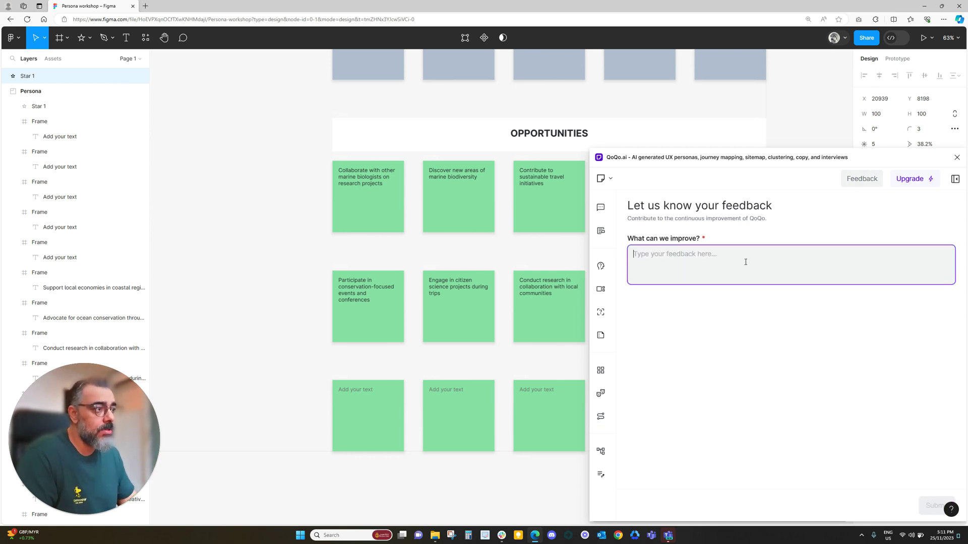
pyautogui.moveTo(746, 157); pyautogui.dragTo(550, 136)
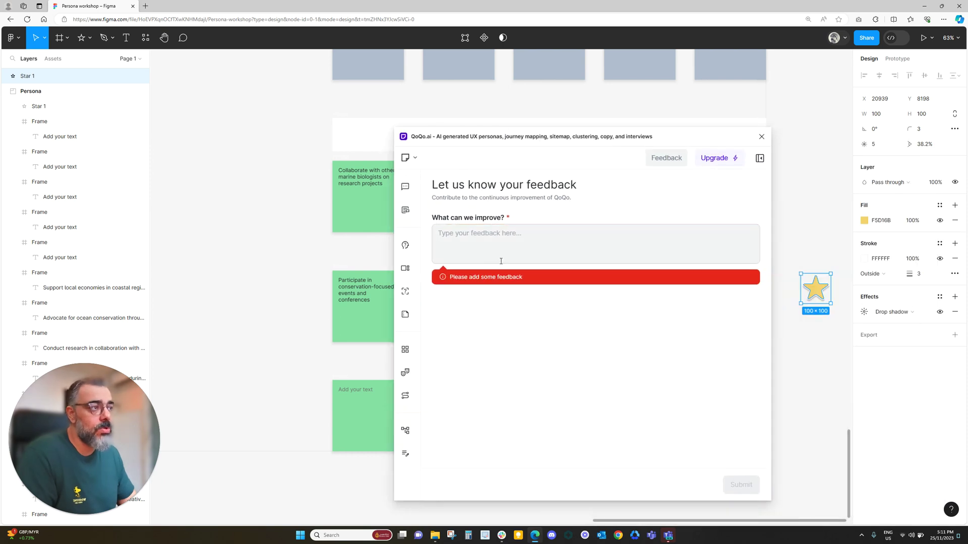